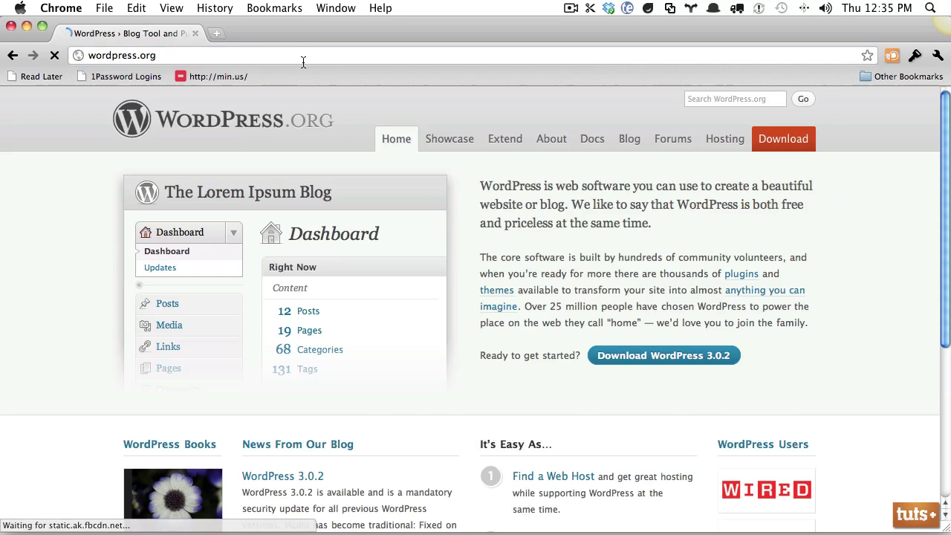
- Download the WordPress 3.0.2 zip from the wordpress.org download page
{"action": "left_click", "coordinate": [683, 358]}
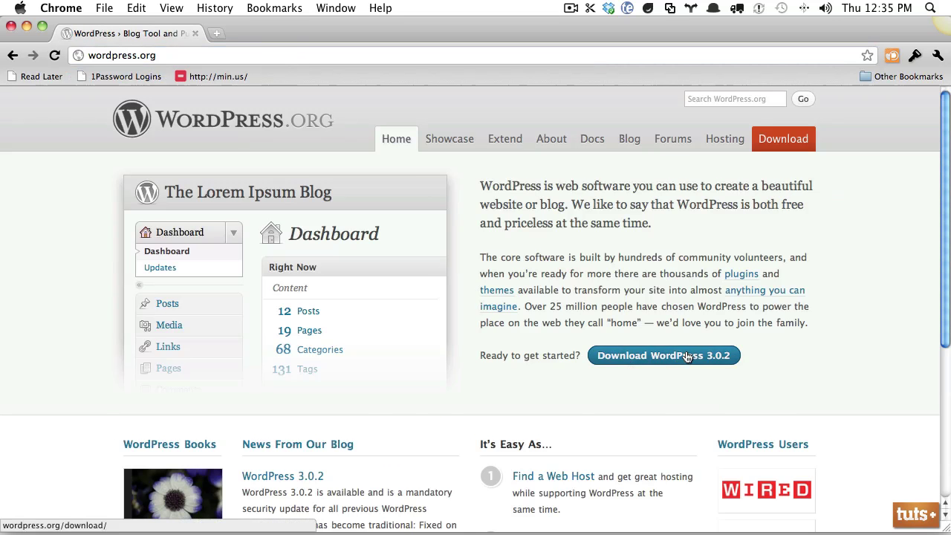
{"action": "left_click", "coordinate": [756, 251]}
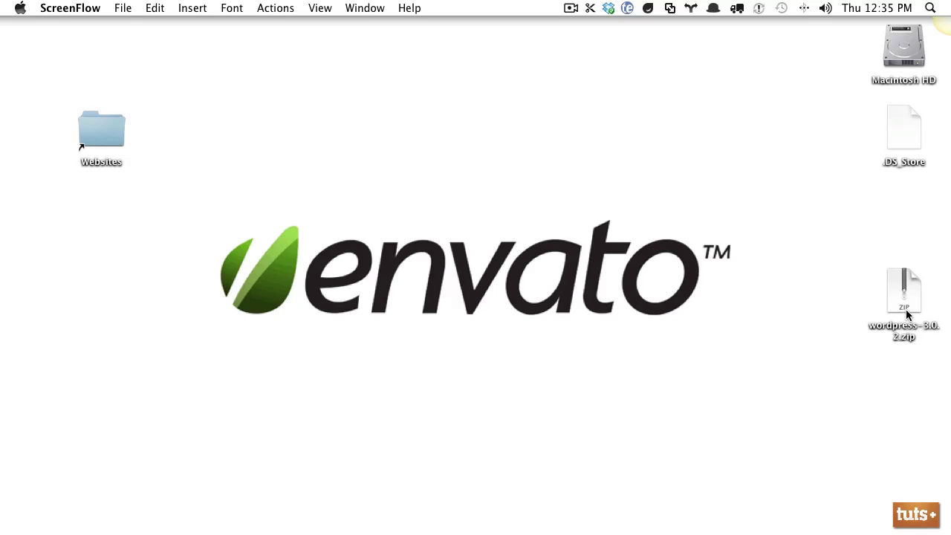
- Unpack the WordPress zip on the desktop and delete the leftover archive
{"action": "left_click_drag", "start_coordinate": [907, 315], "coordinate": [468, 155]}
{"action": "double_click", "coordinate": [475, 132]}
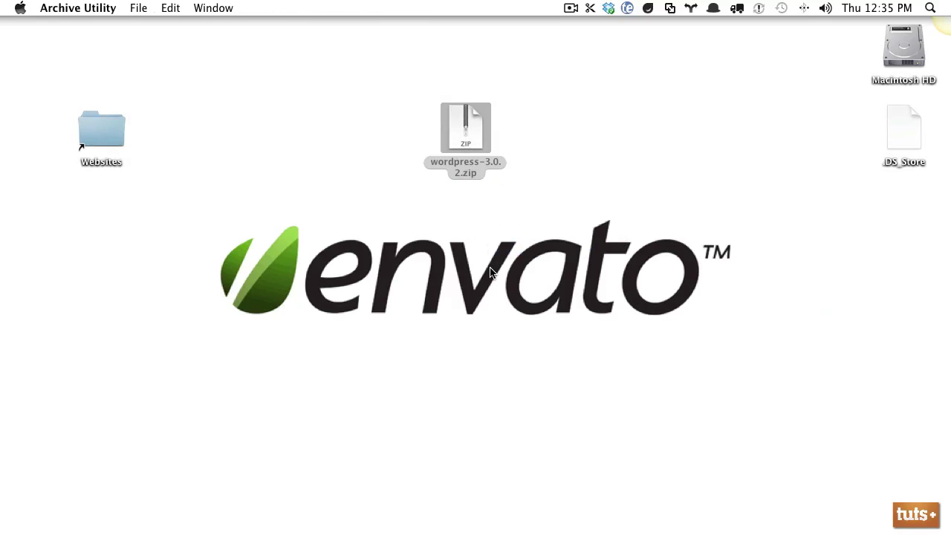
{"action": "left_click_drag", "start_coordinate": [528, 150], "coordinate": [561, 152]}
{"action": "left_click", "coordinate": [472, 141]}
{"action": "key", "text": "super+BackSpace"}
- Rename the unpacked wordpress folder to mobileSite
{"action": "left_click", "coordinate": [552, 133]}
{"action": "key", "text": "Return"}
{"action": "type", "text": "mobileSite"}
{"action": "key", "text": "Return"}
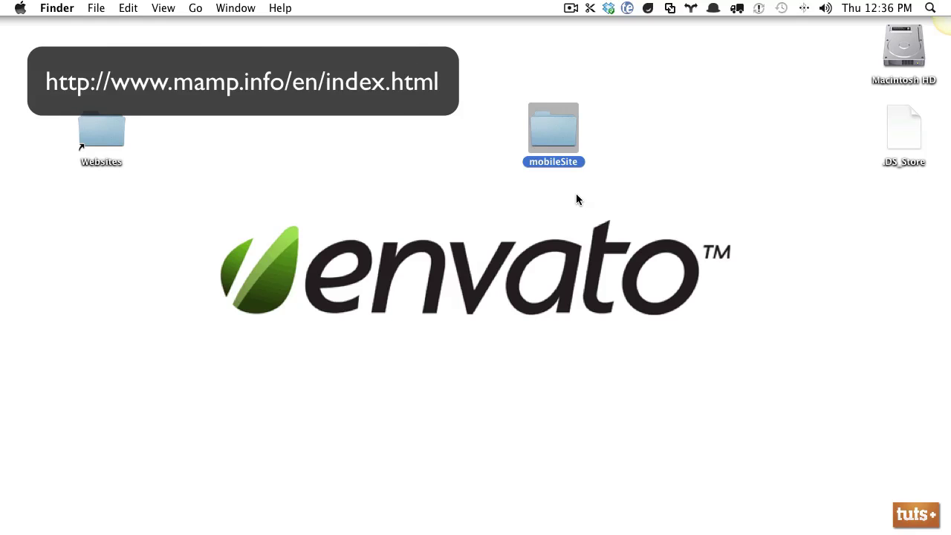
- Launch MAMP from the app launcher search
{"action": "key", "text": "alt+space"}
{"action": "type", "text": "mamp"}
{"action": "key", "text": "Return"}
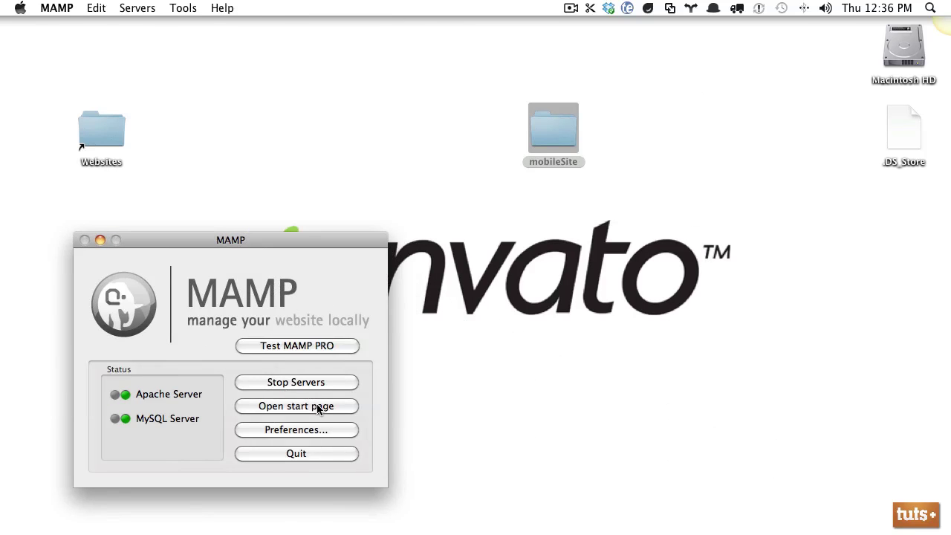
- Move the mobileSite folder into MAMP's htdocs folder and open the MAMP start page
{"action": "left_click_drag", "start_coordinate": [554, 141], "coordinate": [466, 141]}
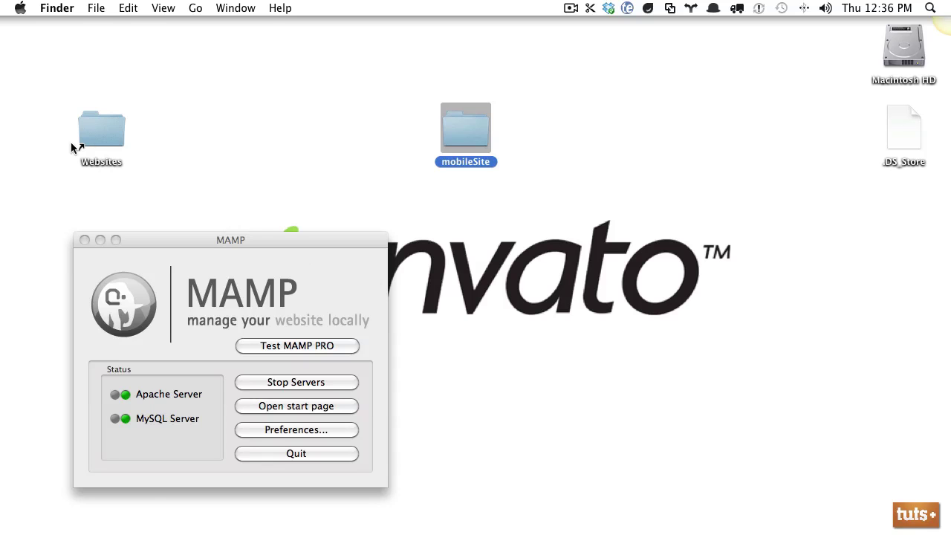
{"action": "double_click", "coordinate": [99, 131]}
{"action": "left_click_drag", "start_coordinate": [365, 30], "coordinate": [799, 282]}
{"action": "left_click_drag", "start_coordinate": [465, 133], "coordinate": [680, 339]}
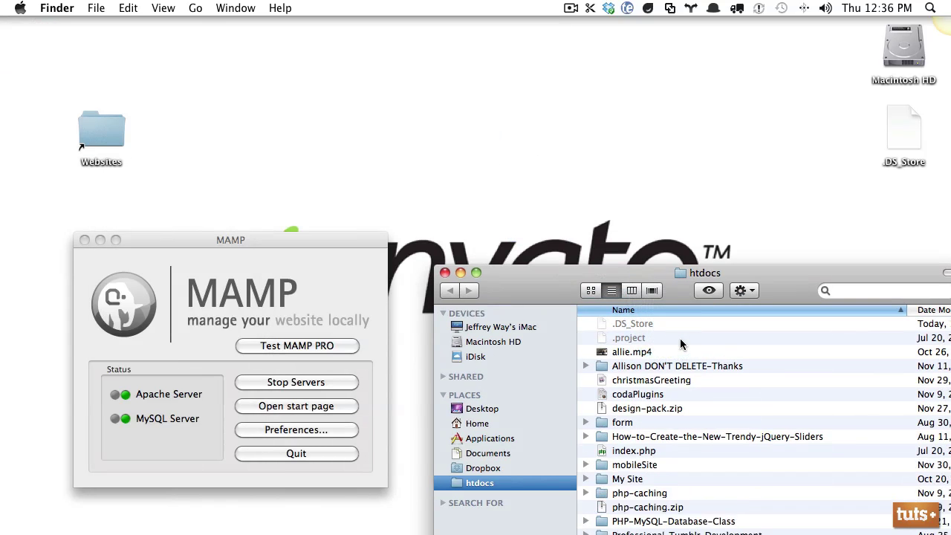
{"action": "left_click", "coordinate": [445, 272]}
{"action": "left_click", "coordinate": [339, 406]}
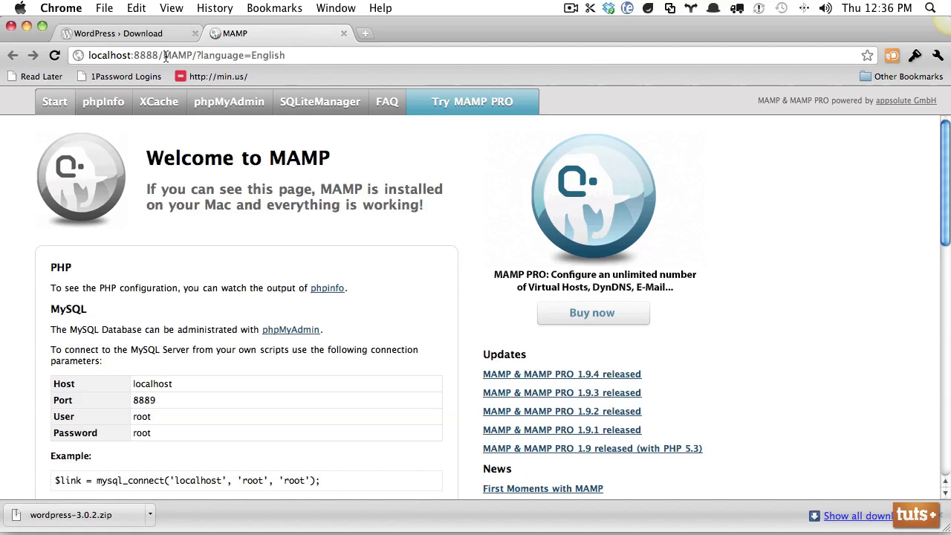
- Load localhost:8888/mobileSite/ to reach the WordPress missing-configuration page
{"action": "left_click_drag", "start_coordinate": [165, 57], "coordinate": [491, 61]}
{"action": "type", "text": "mobileSite/"}
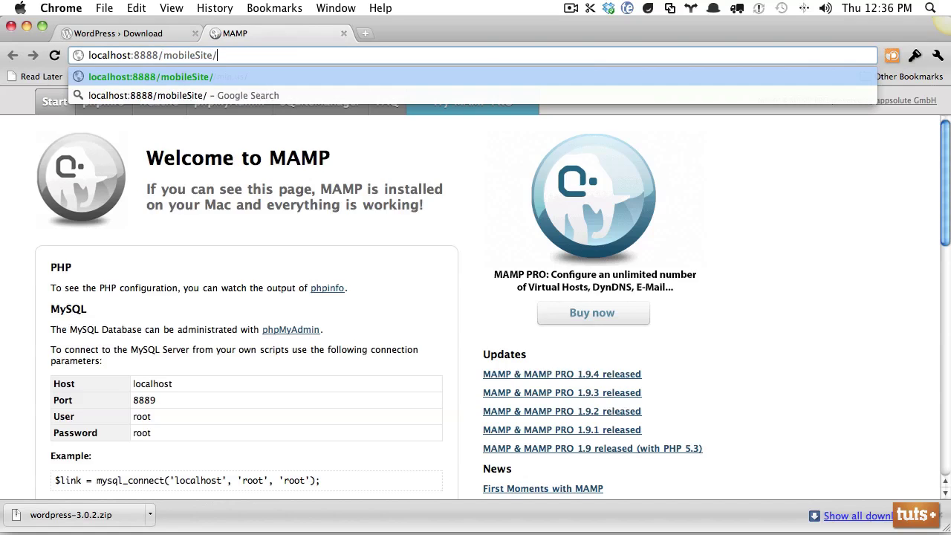
{"action": "key", "text": "Return"}
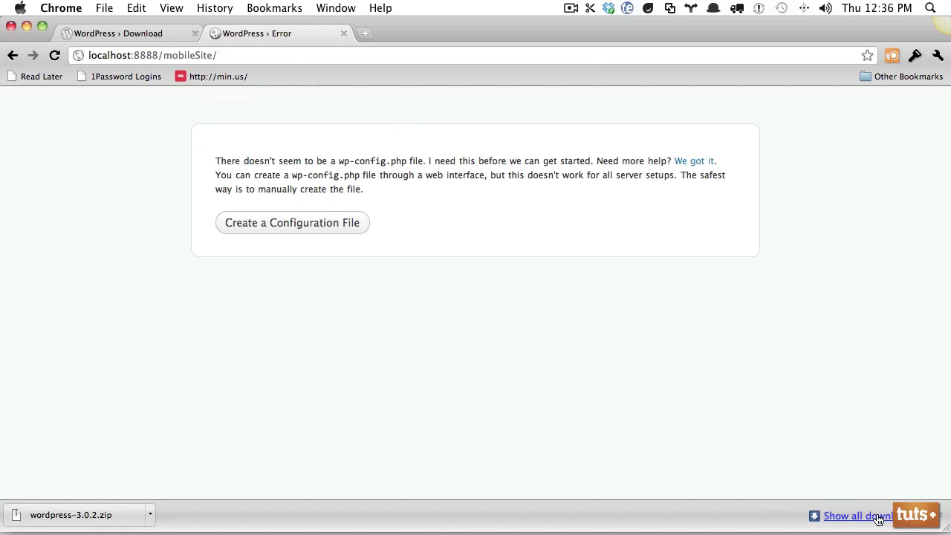
- Close the downloads bar and open the MAMP start page in a new tab
{"action": "left_click", "coordinate": [941, 515]}
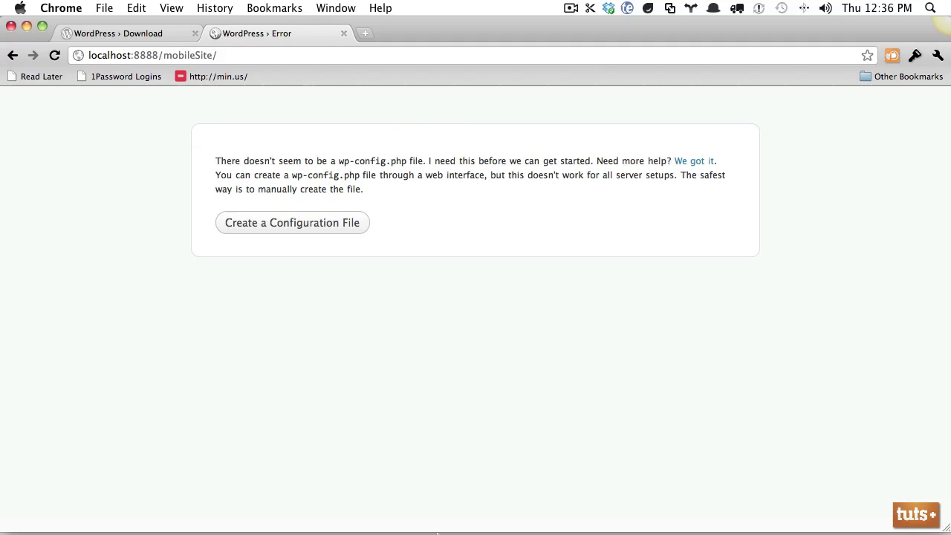
{"action": "mouse_move", "coordinate": [338, 524]}
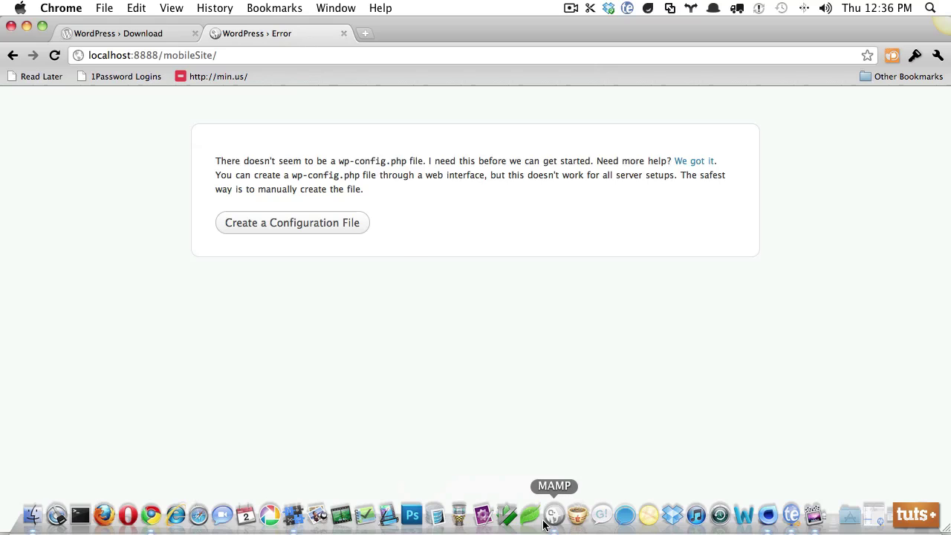
{"action": "left_click", "coordinate": [550, 516]}
{"action": "left_click", "coordinate": [340, 404]}
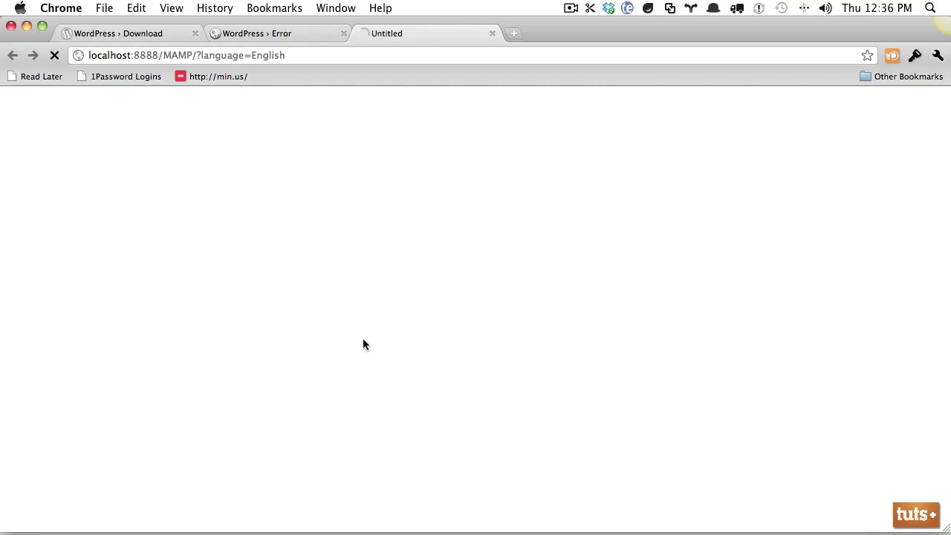
- Create an empty database named mobileTheme in phpMyAdmin, then close the MAMP tab
{"action": "left_click", "coordinate": [238, 105]}
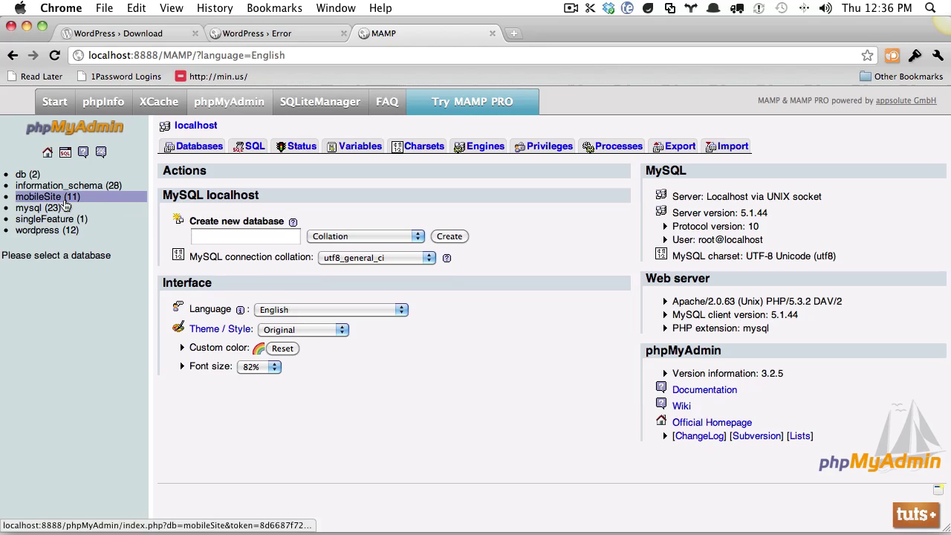
{"action": "left_click", "coordinate": [245, 237]}
{"action": "type", "text": "Mob"}
{"action": "key", "text": "BackSpace"}
{"action": "key", "text": "BackSpace"}
{"action": "key", "text": "BackSpace"}
{"action": "type", "text": "mobileTheme"}
{"action": "left_click", "coordinate": [449, 236]}
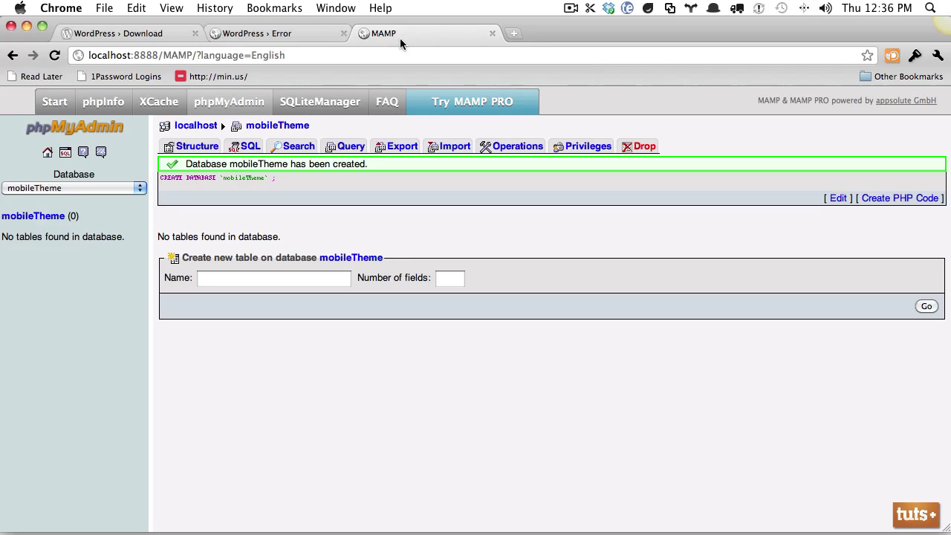
{"action": "key", "text": "super+w"}
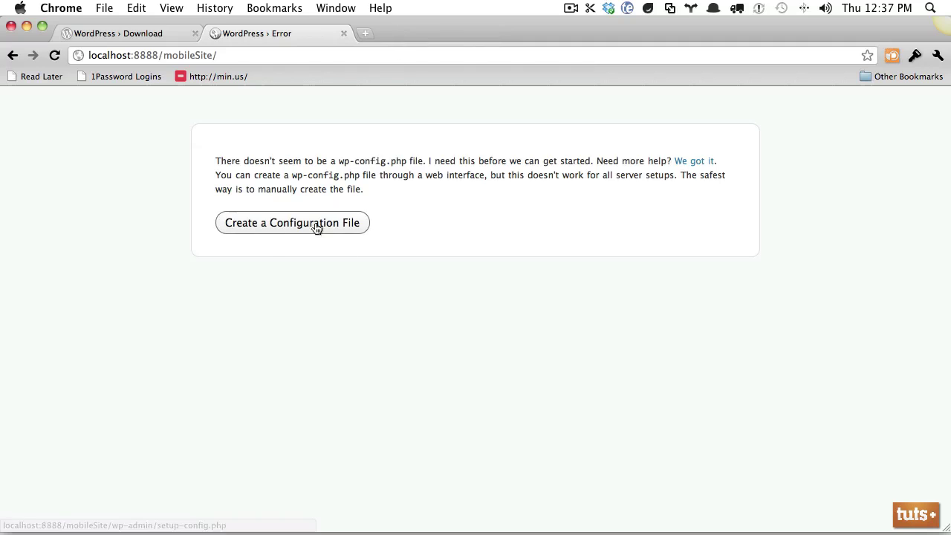
- Start the configuration file wizard and enter mobileTheme as the database name
{"action": "left_click", "coordinate": [316, 225]}
{"action": "left_click", "coordinate": [266, 427]}
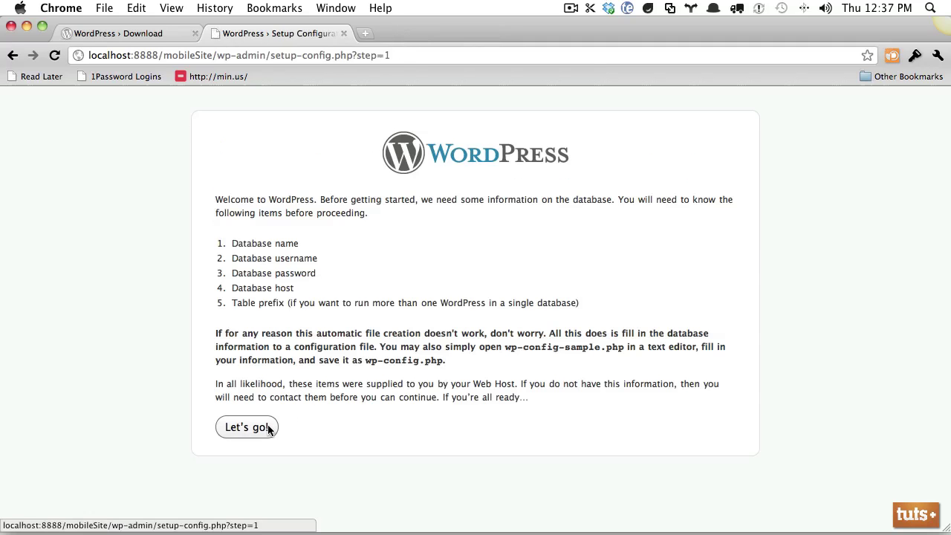
{"action": "key", "text": "Tab"}
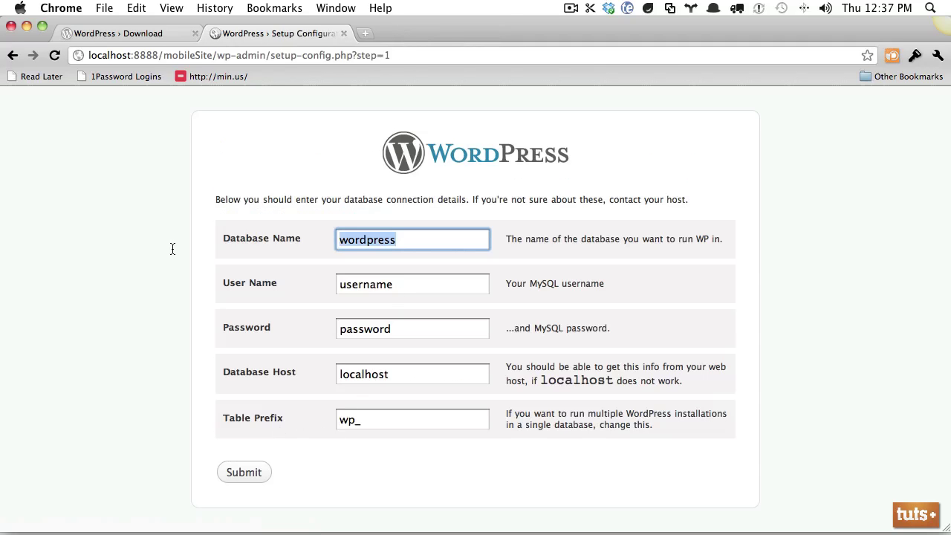
{"action": "type", "text": "mobileThem"}
{"action": "key", "text": "Tab"}
{"action": "key", "text": "shift+Tab"}
{"action": "key", "text": "Right"}
{"action": "type", "text": "e"}
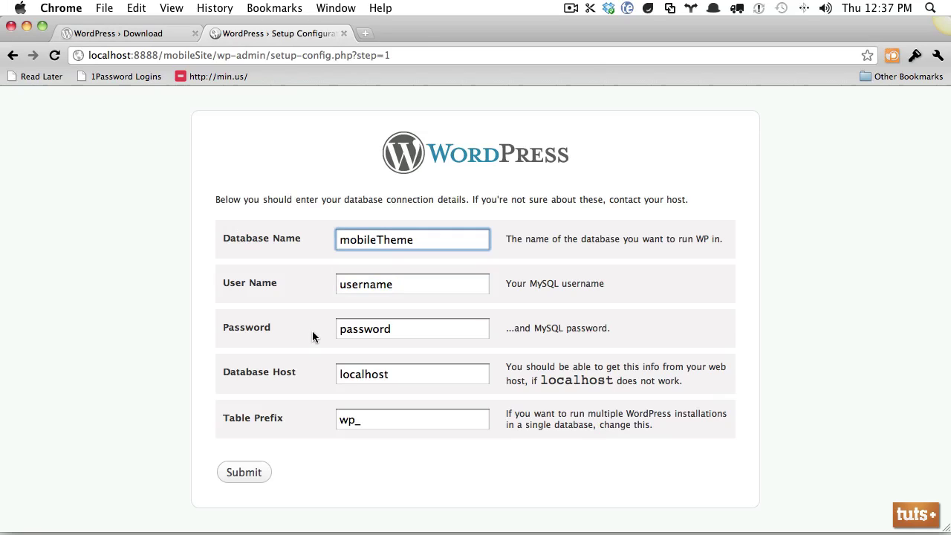
- Enter user name root and the MySQL password, keep host localhost and prefix wp_, and submit
{"action": "left_click_drag", "start_coordinate": [542, 284], "coordinate": [573, 284]}
{"action": "left_click_drag", "start_coordinate": [469, 288], "coordinate": [336, 289]}
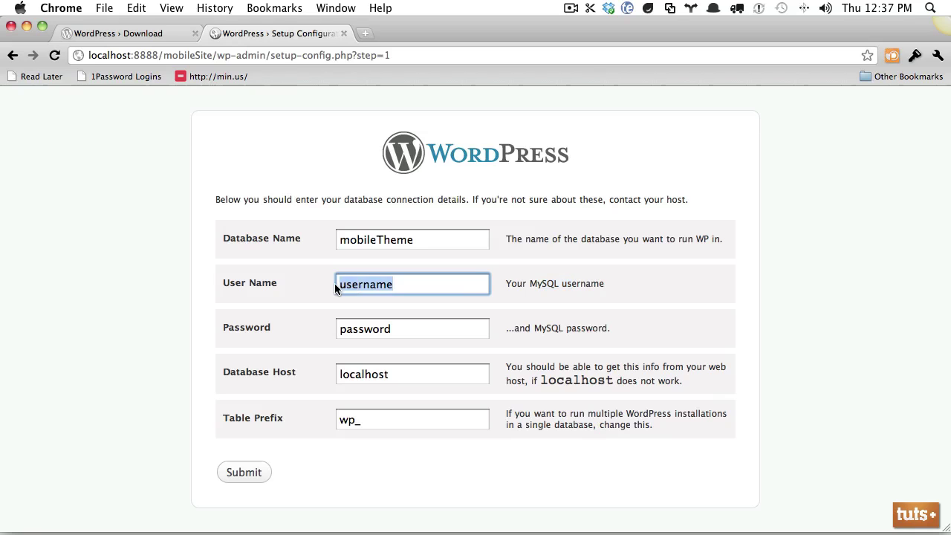
{"action": "type", "text": "root"}
{"action": "key", "text": "Tab"}
{"action": "type", "text": "root"}
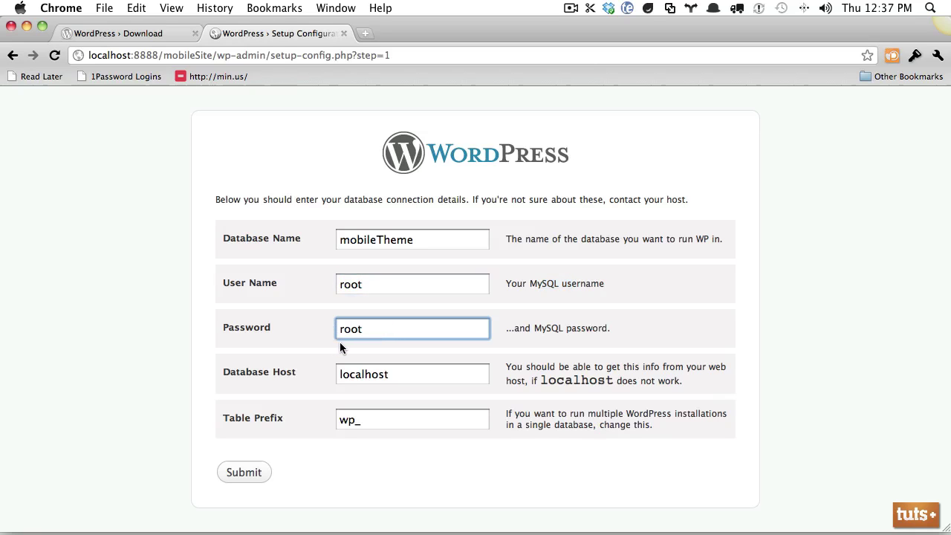
{"action": "left_click_drag", "start_coordinate": [403, 374], "coordinate": [207, 381]}
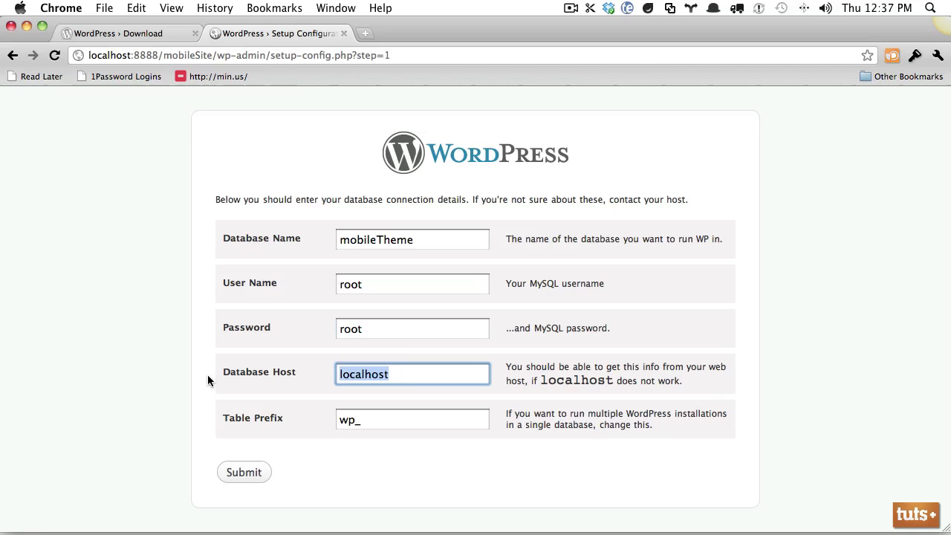
{"action": "left_click", "coordinate": [427, 379]}
{"action": "left_click_drag", "start_coordinate": [415, 380], "coordinate": [223, 375]}
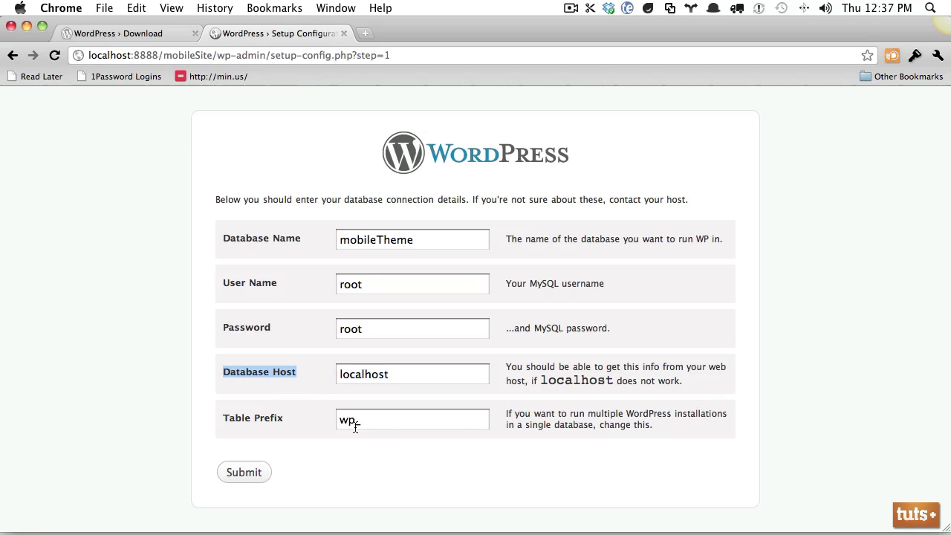
{"action": "left_click_drag", "start_coordinate": [361, 423], "coordinate": [328, 424]}
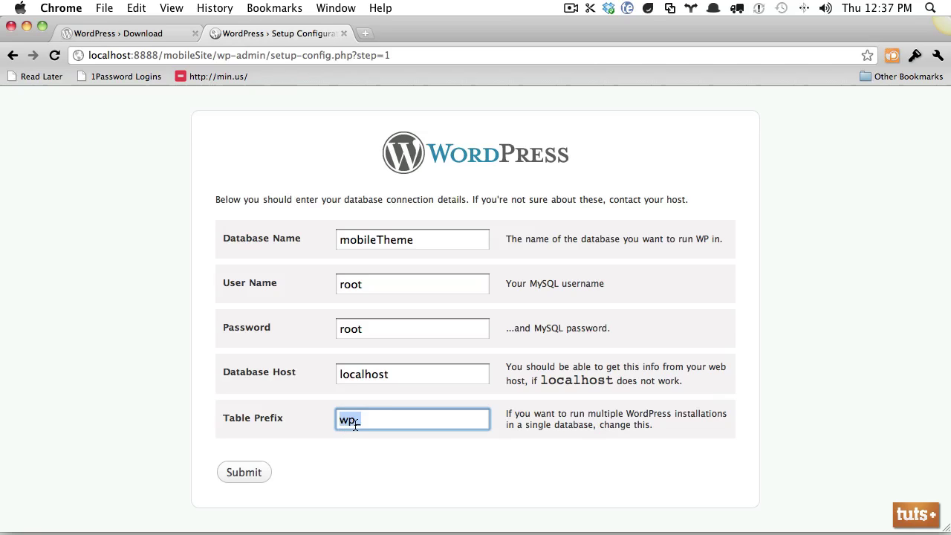
{"action": "key", "text": "Return"}
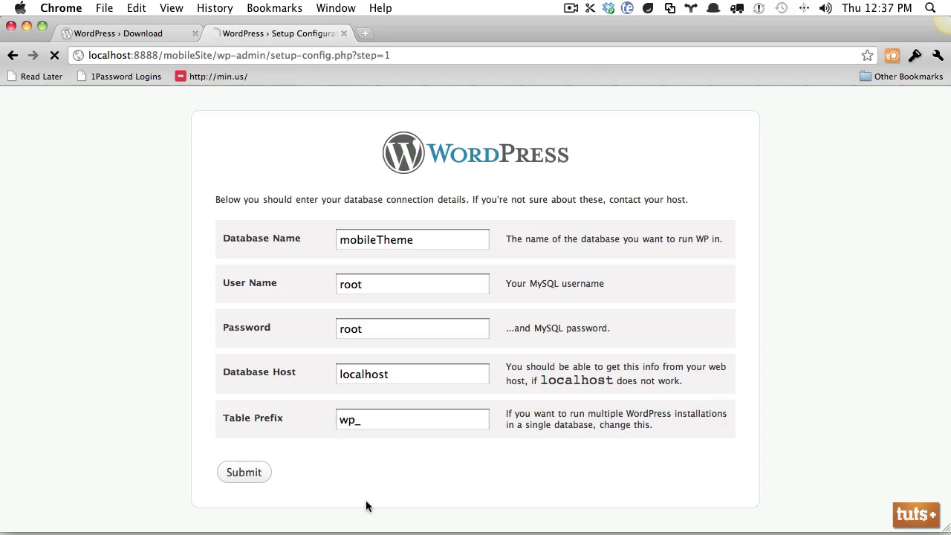
- Run the installation and enter Mobile Theme as the site title
{"action": "left_click", "coordinate": [277, 247]}
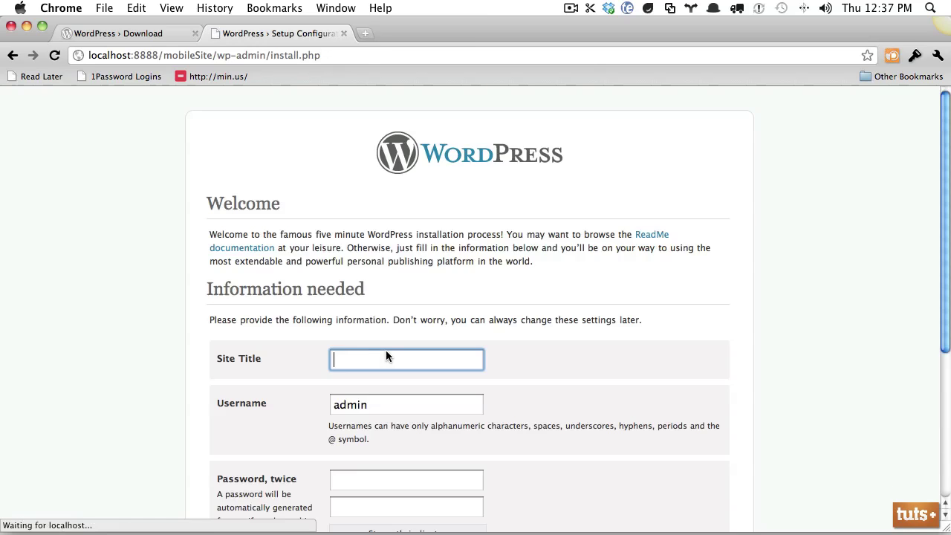
{"action": "key", "text": "Return"}
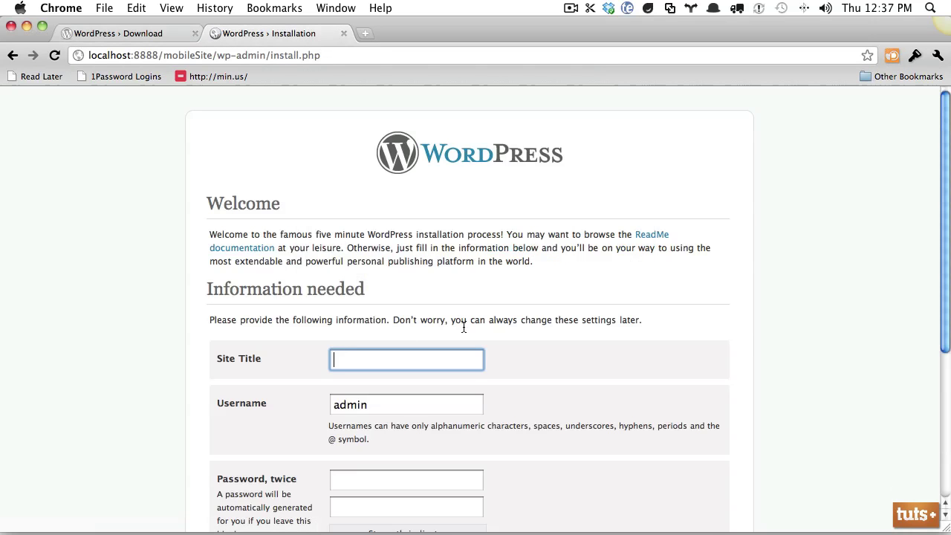
{"action": "scroll", "coordinate": [468, 324], "scroll_direction": "down", "scroll_amount": 3}
{"action": "type", "text": "Mobi"}
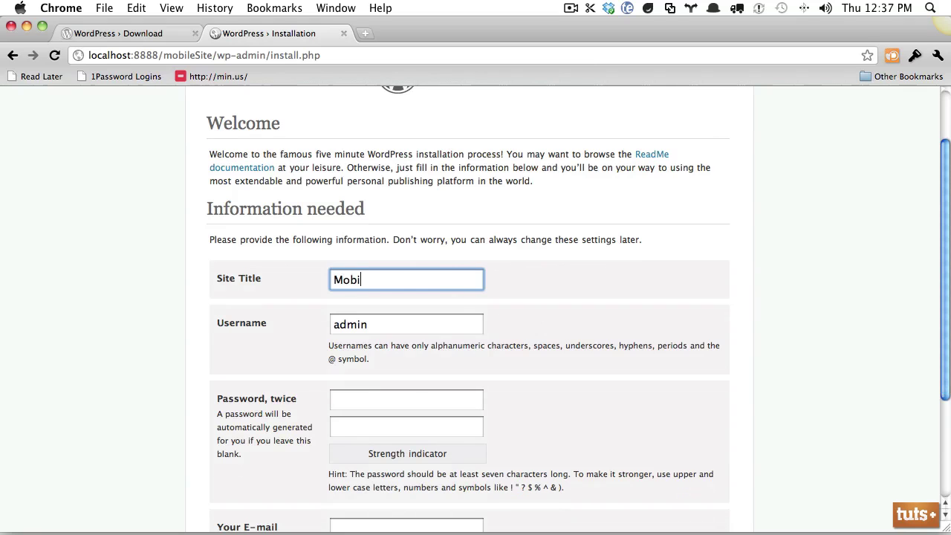
{"action": "type", "text": "le Theme"}
- Fill in the admin username and enter the admin password twice
{"action": "key", "text": "Tab"}
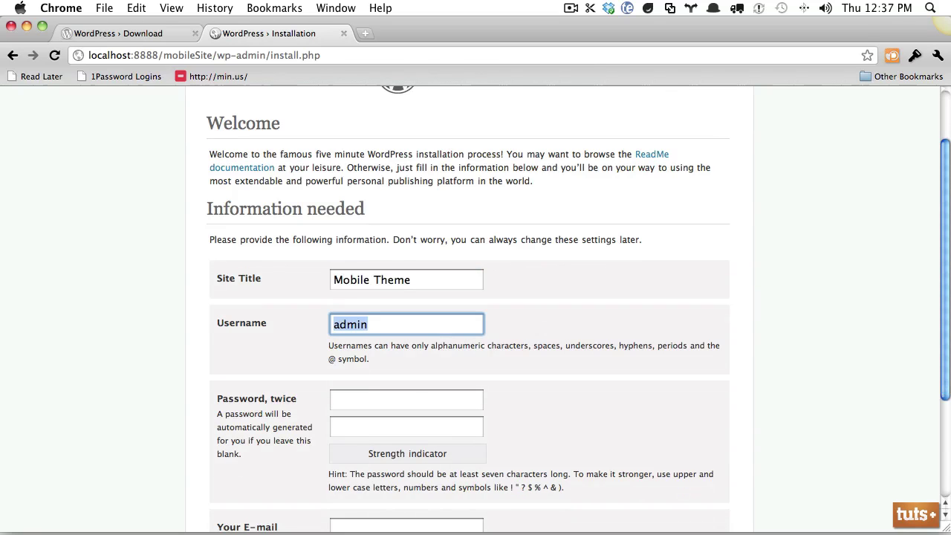
{"action": "type", "text": "jeffrey"}
{"action": "key", "text": "Tab"}
{"action": "type", "text": "••••••••••"}
{"action": "key", "text": "Tab"}
{"action": "type", "text": "•"}
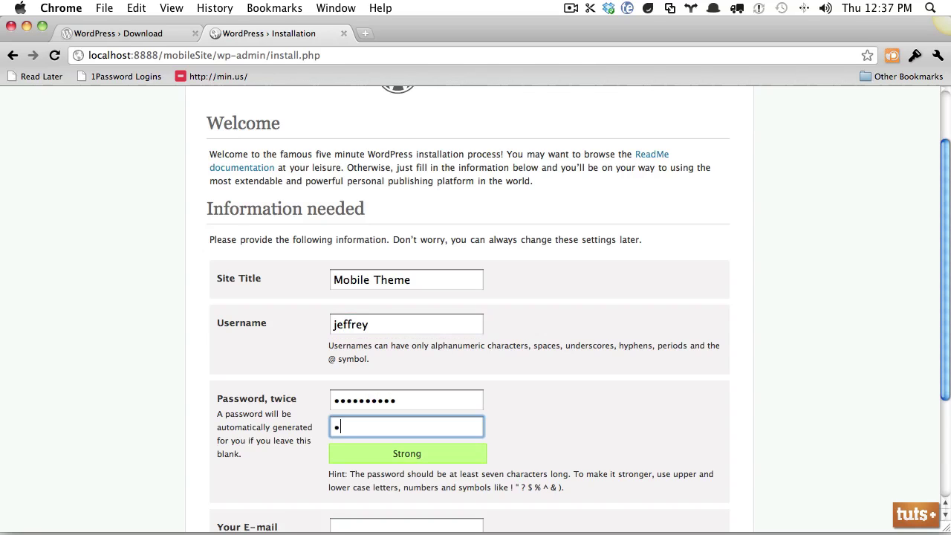
{"action": "type", "text": "•••••••"}
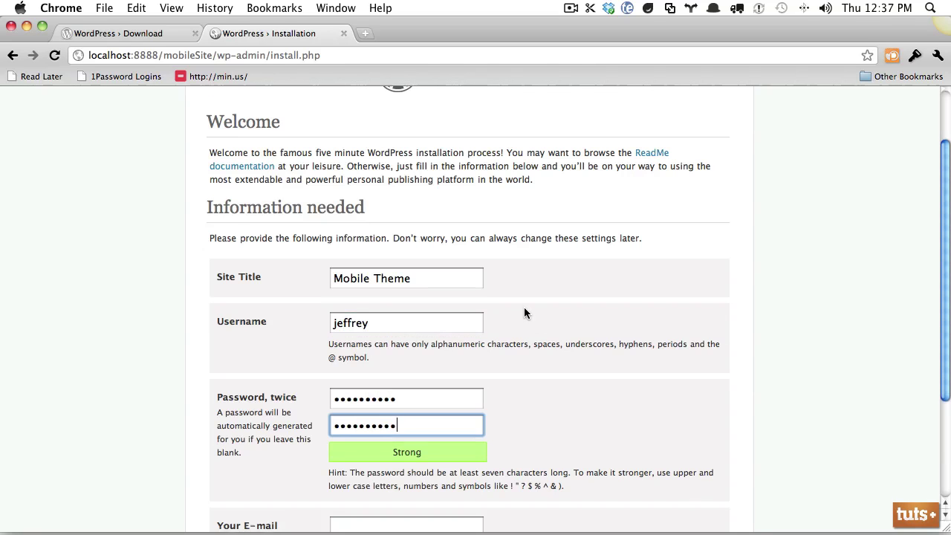
- Enter the admin e-mail address and turn off search-engine visibility
{"action": "scroll", "coordinate": [524, 307], "scroll_direction": "down", "scroll_amount": 4}
{"action": "left_click", "coordinate": [419, 372]}
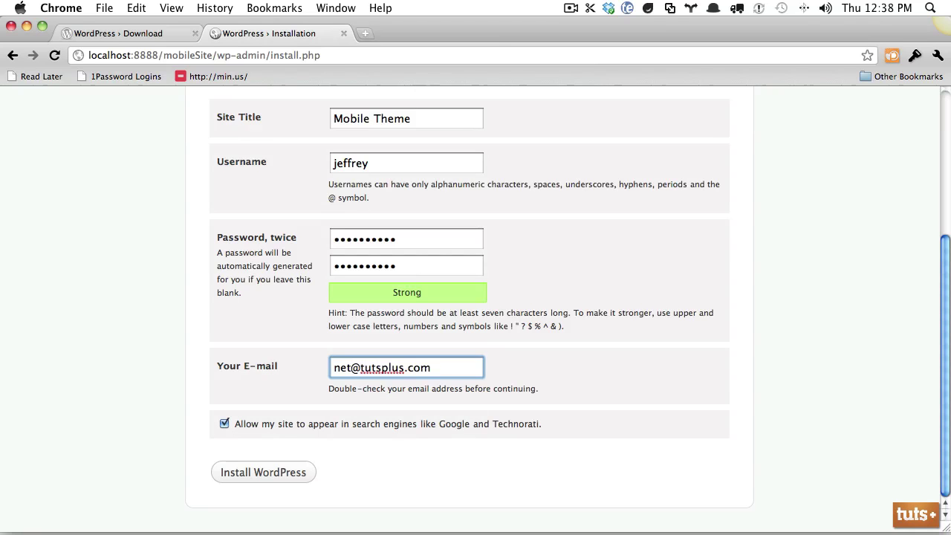
{"action": "left_click_drag", "start_coordinate": [233, 425], "coordinate": [454, 443]}
{"action": "left_click", "coordinate": [364, 448]}
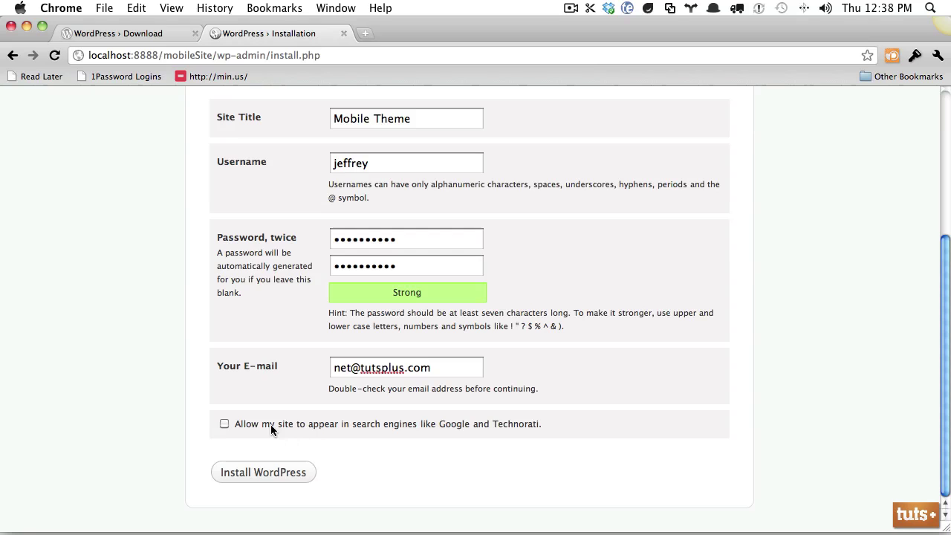
- Install WordPress, decline saving the login, and go to the login page
{"action": "left_click", "coordinate": [272, 473]}
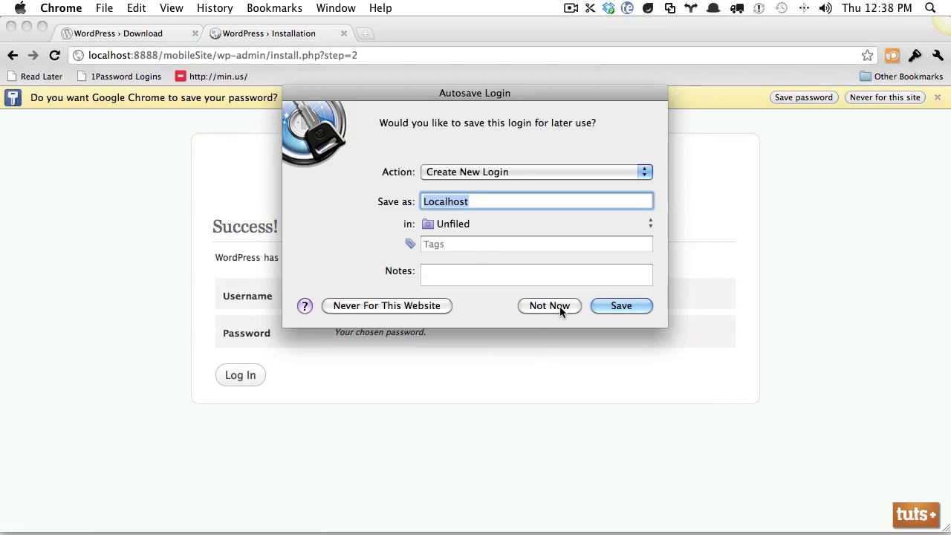
{"action": "left_click", "coordinate": [560, 306]}
{"action": "left_click", "coordinate": [227, 379]}
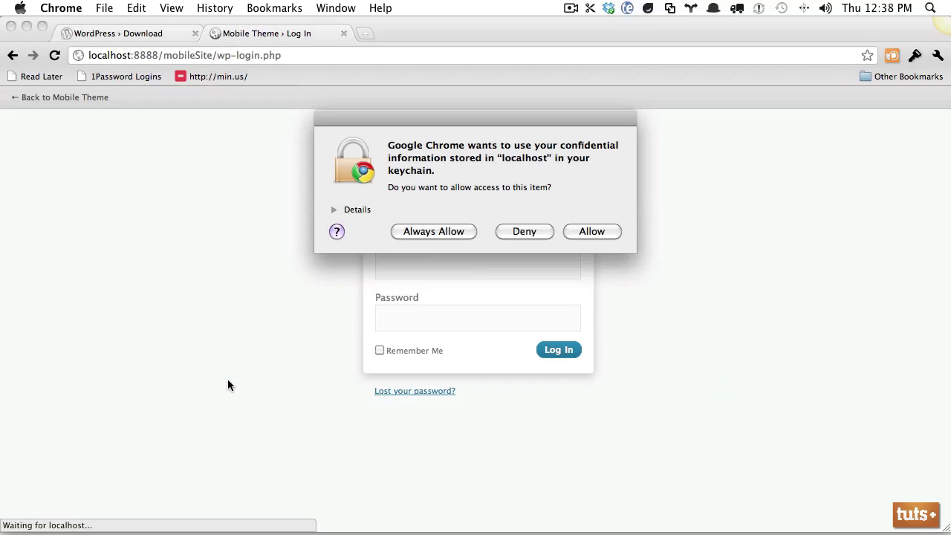
{"action": "left_click", "coordinate": [607, 233]}
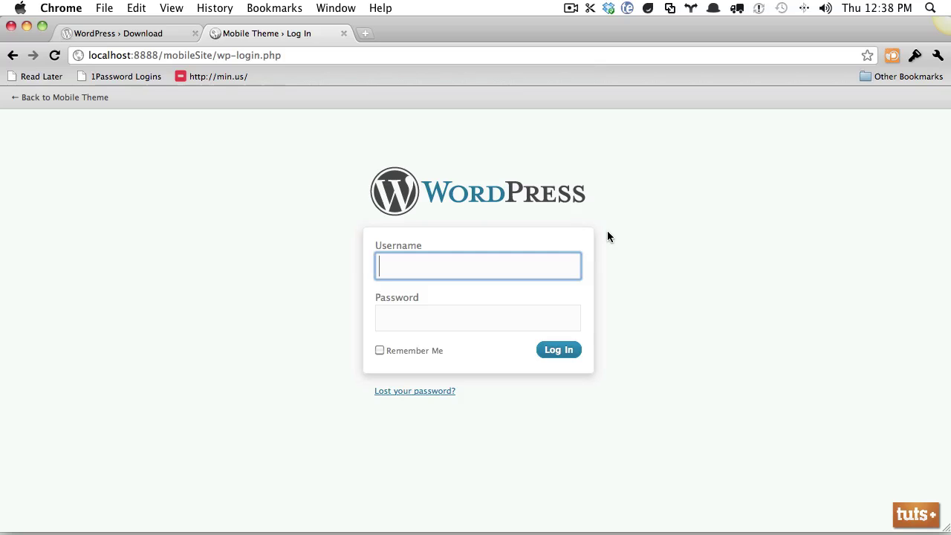
- Log in with the admin username and password
{"action": "type", "text": "jeffrey"}
{"action": "key", "text": "Tab"}
{"action": "type", "text": "•••••••••"}
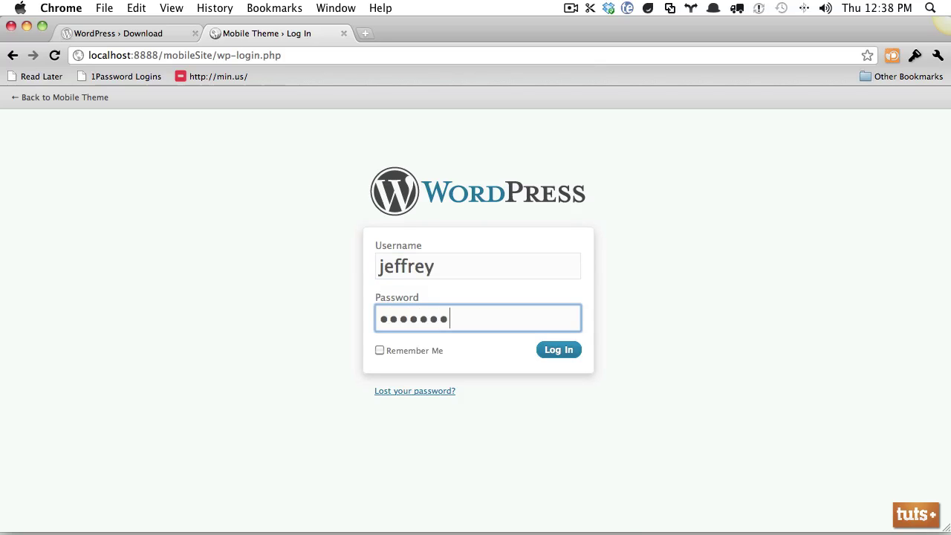
{"action": "key", "text": "Return"}
- Open the live Mobile Theme site in a new tab, then return to the Dashboard
{"action": "right_click", "coordinate": [99, 127]}
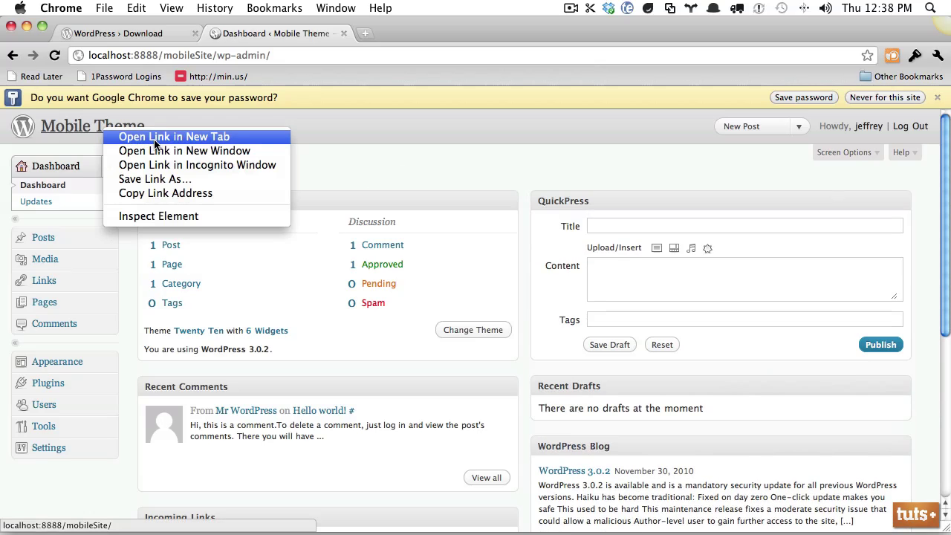
{"action": "left_click", "coordinate": [152, 132]}
{"action": "left_click", "coordinate": [430, 32]}
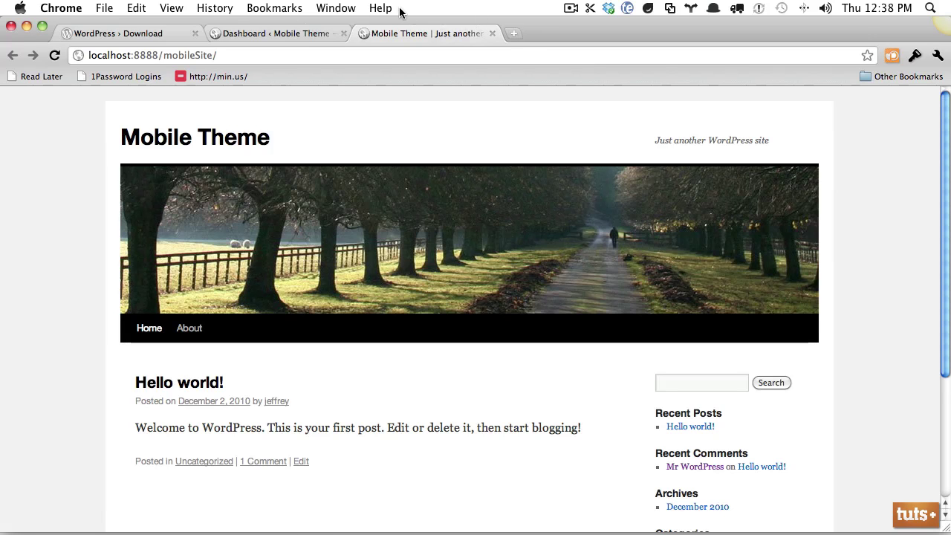
{"action": "left_click", "coordinate": [294, 33]}
- Publish 'My First Post' with the body 'Here is my first dummy post.'
{"action": "mouse_move", "coordinate": [47, 241]}
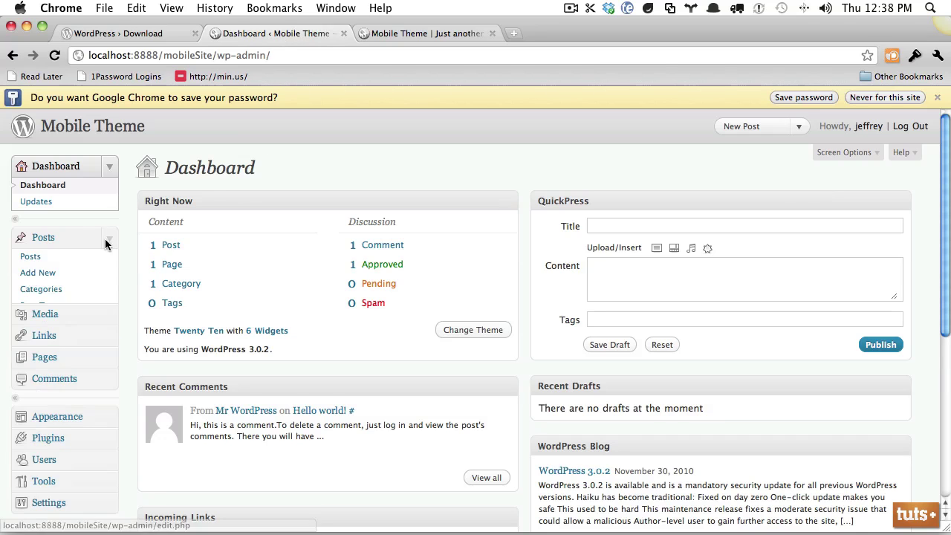
{"action": "left_click", "coordinate": [77, 273]}
{"action": "left_click", "coordinate": [221, 183]}
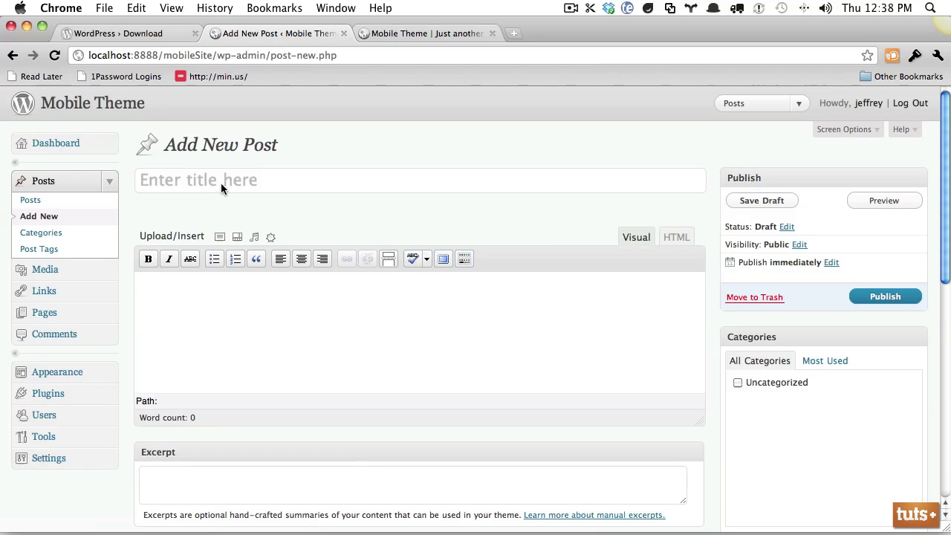
{"action": "type", "text": "My First Post"}
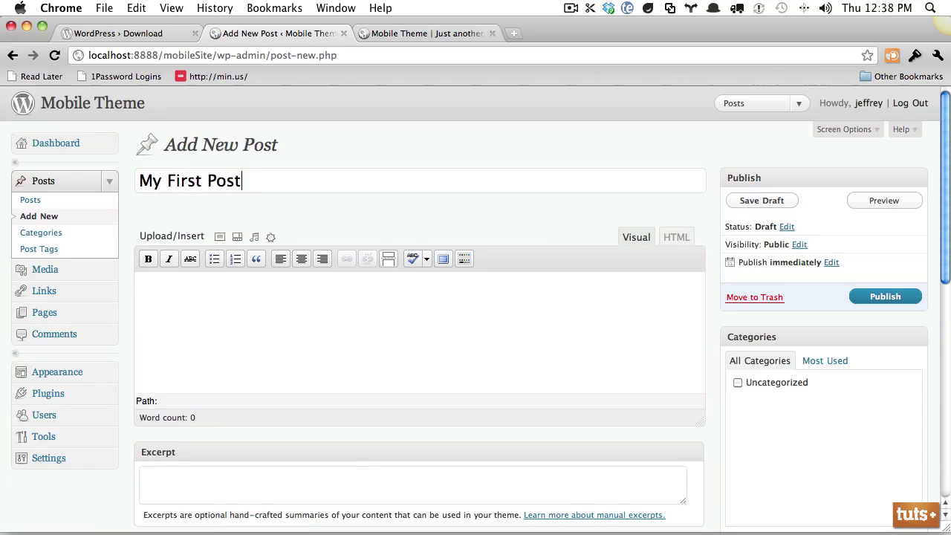
{"action": "key", "text": "Tab"}
{"action": "type", "text": "Here is my first dummy"}
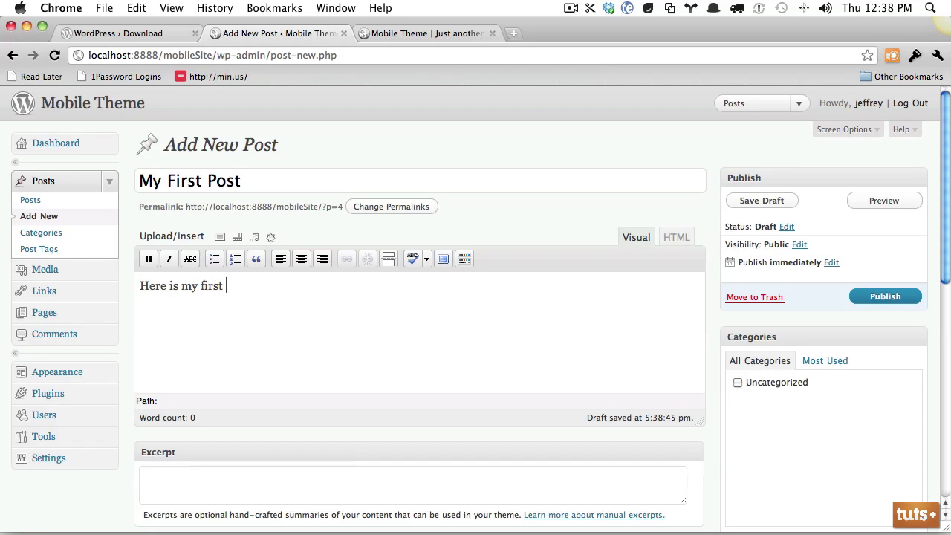
{"action": "key", "text": "BackSpace"}
{"action": "type", "text": "ummy post."}
{"action": "key", "text": "super+a"}
{"action": "key", "text": "super+c"}
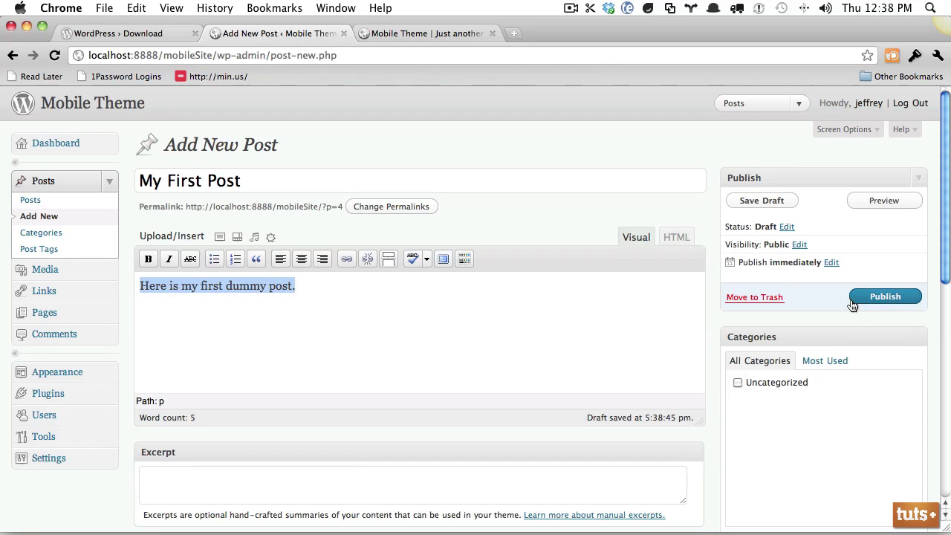
{"action": "left_click", "coordinate": [854, 301]}
- Publish 'My Second Post' with the body 'Here is my second dummy post.'
{"action": "left_click", "coordinate": [79, 214]}
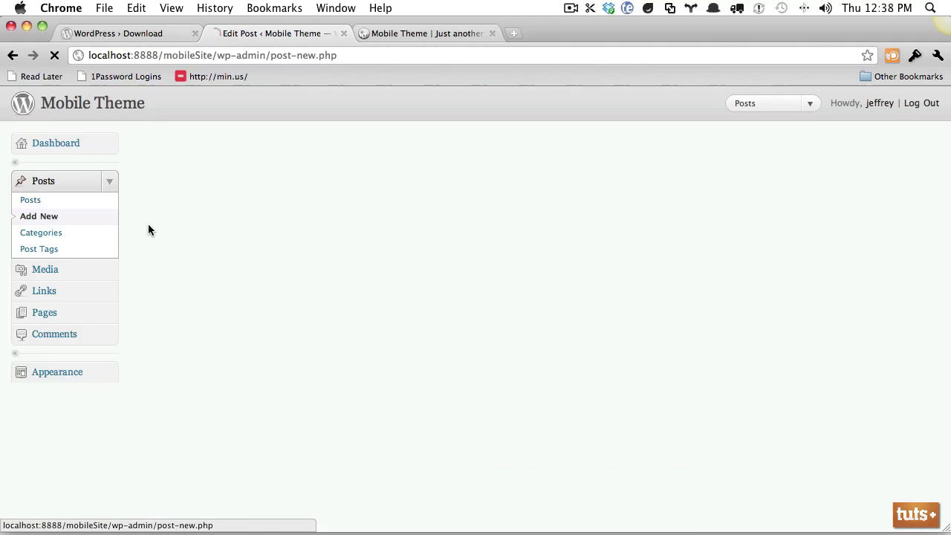
{"action": "left_click", "coordinate": [251, 183]}
{"action": "type", "text": "My Second"}
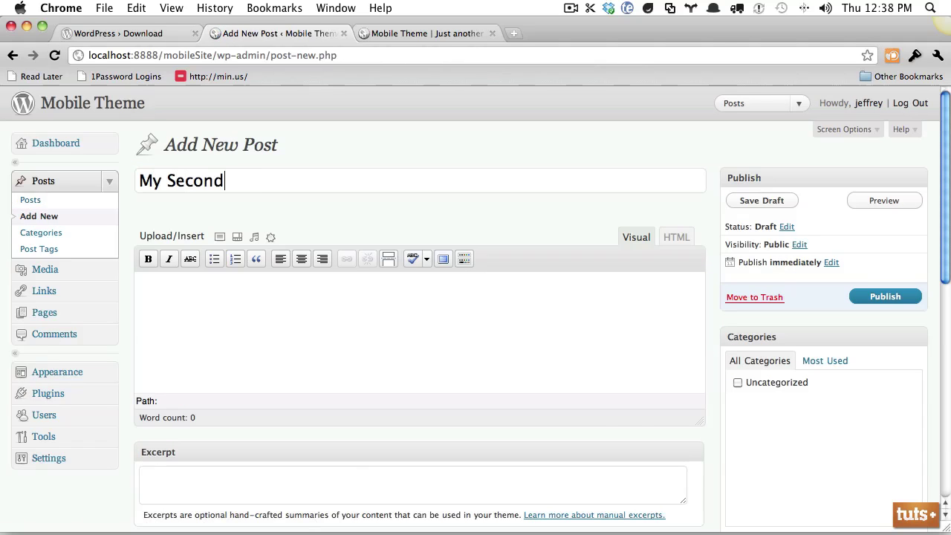
{"action": "type", "text": " Post"}
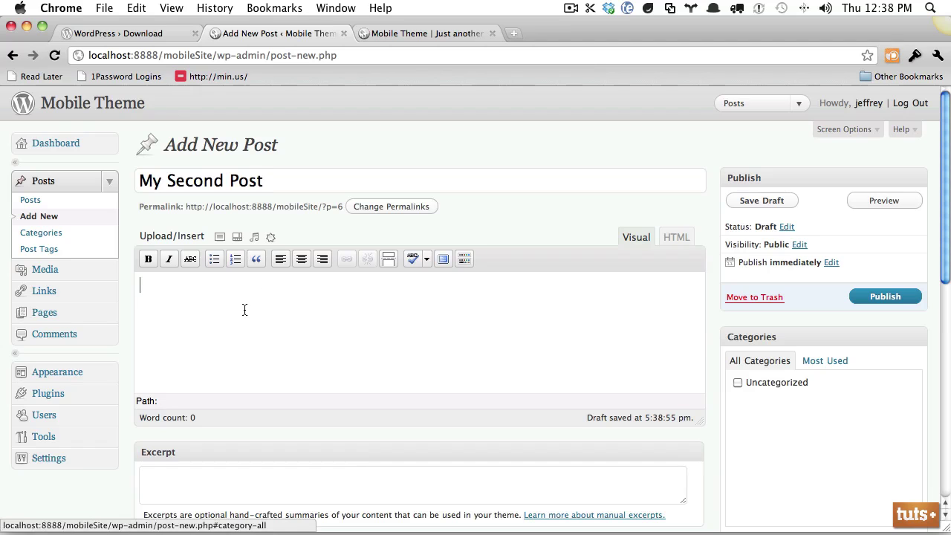
{"action": "key", "text": "super+v"}
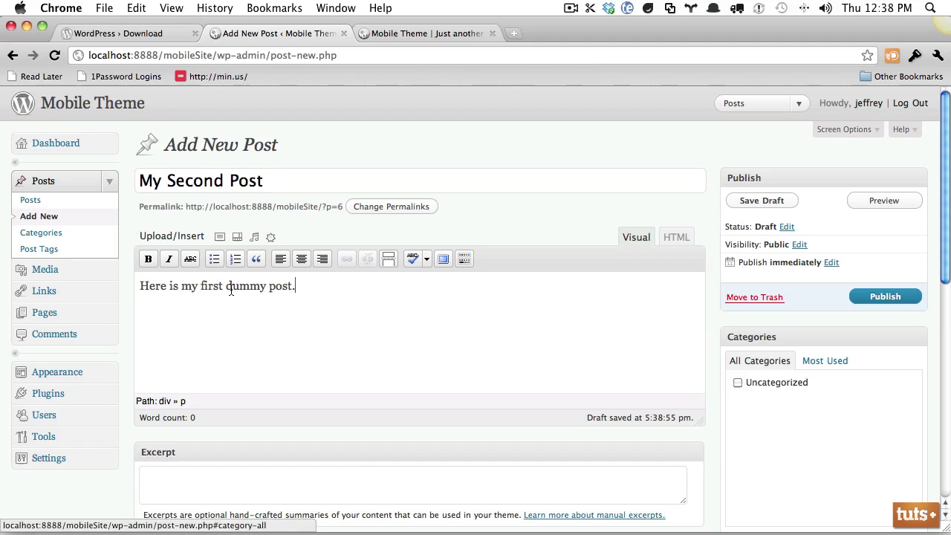
{"action": "double_click", "coordinate": [202, 290]}
{"action": "type", "text": "second"}
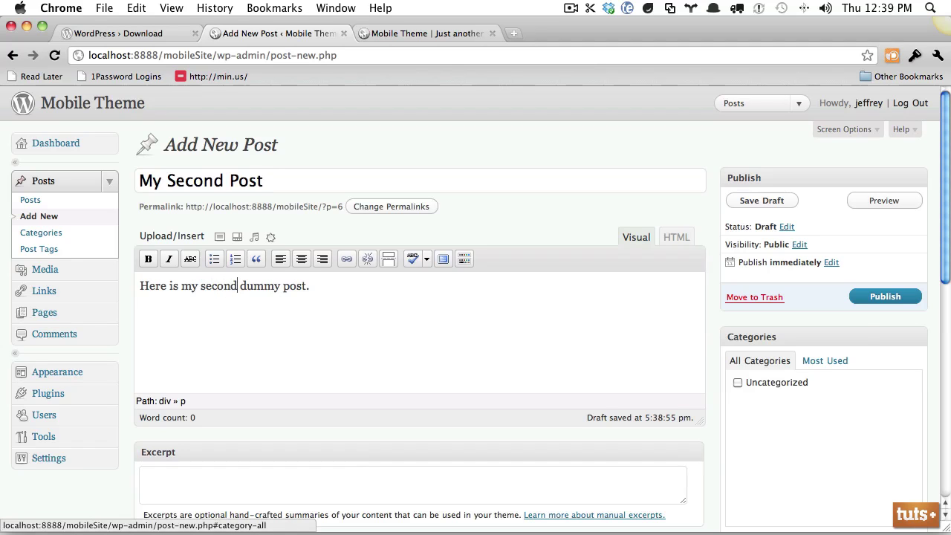
{"action": "left_click", "coordinate": [883, 296]}
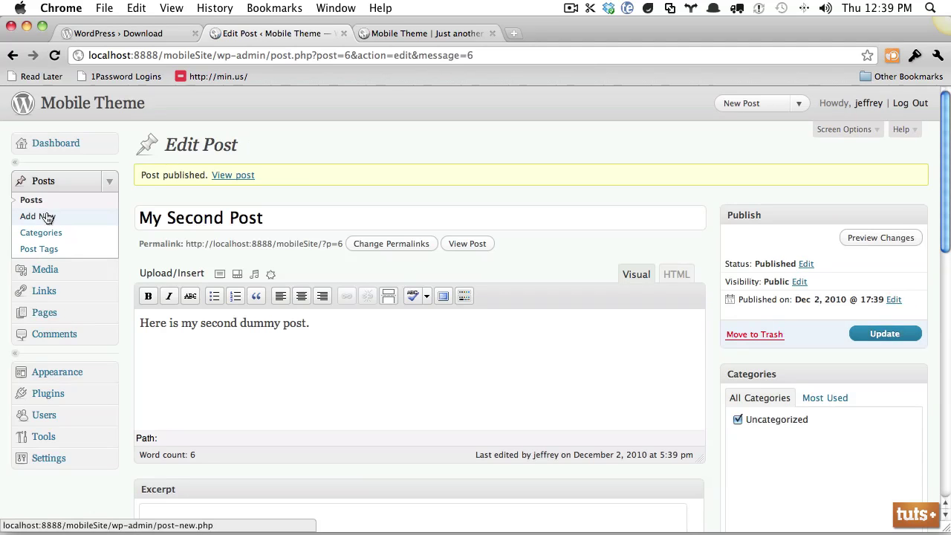
- Publish 'My Third Post' with the body 'Here is my third dummy post.'
{"action": "left_click", "coordinate": [43, 215]}
{"action": "type", "text": "My T"}
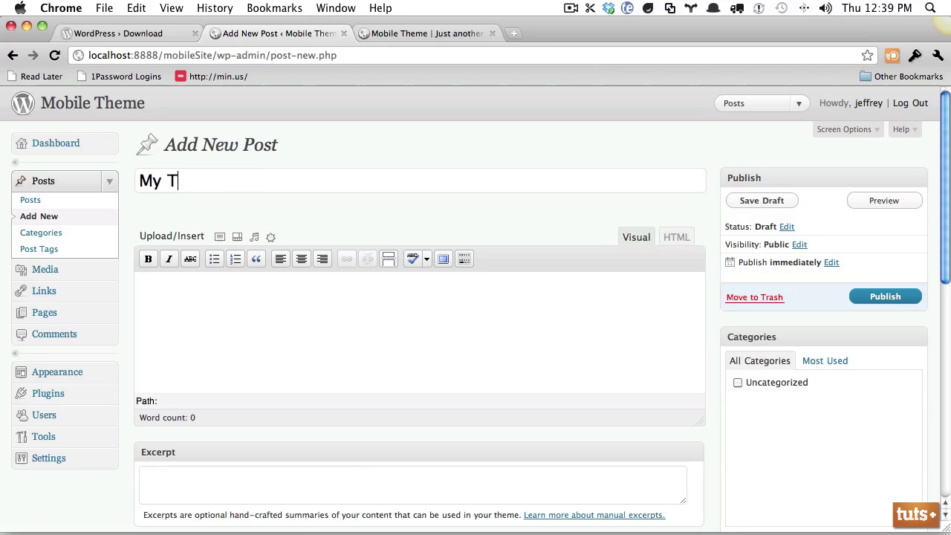
{"action": "type", "text": "hird Post"}
{"action": "key", "text": "Tab"}
{"action": "key", "text": "super+v"}
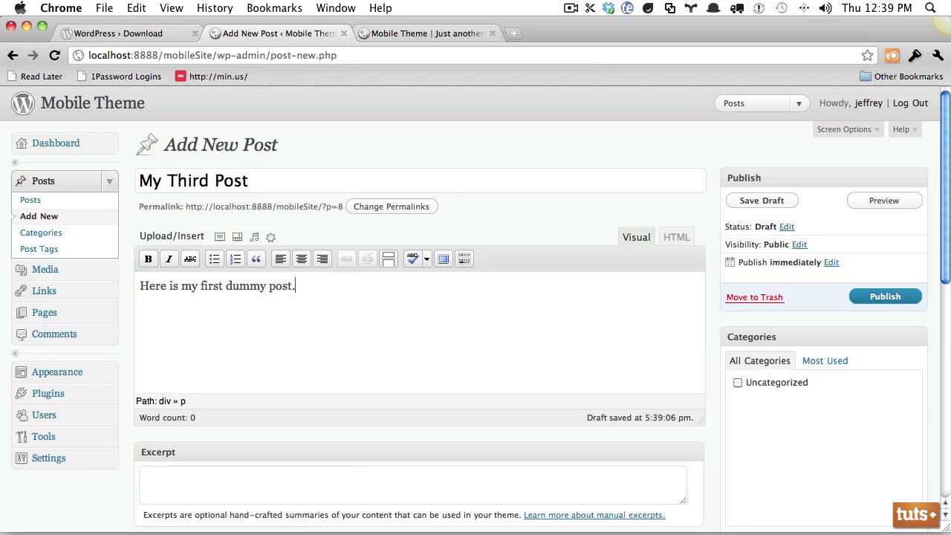
{"action": "double_click", "coordinate": [211, 287]}
{"action": "type", "text": "third"}
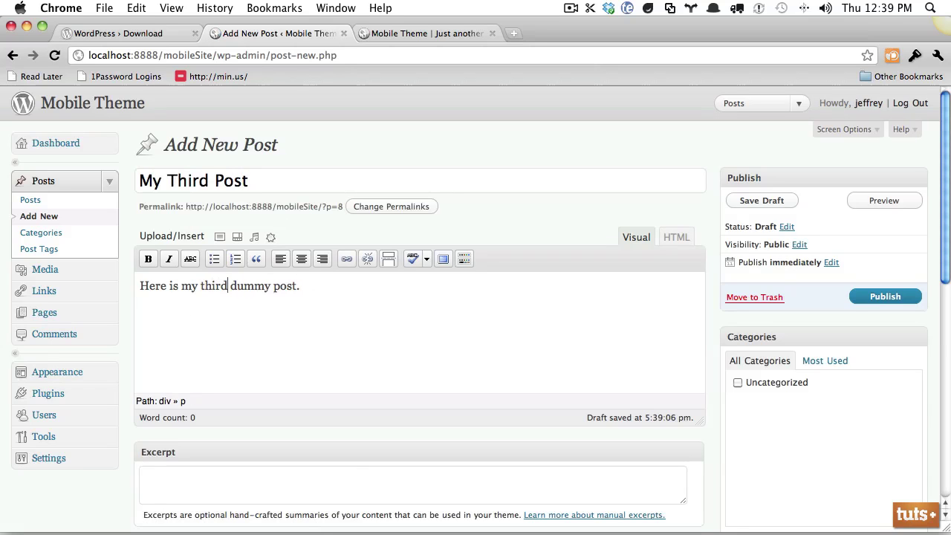
{"action": "left_click", "coordinate": [850, 297]}
- Reload the live site tab to see the new posts on the front page
{"action": "left_click", "coordinate": [471, 37]}
{"action": "key", "text": "super+r"}
{"action": "scroll", "coordinate": [402, 179], "scroll_direction": "down", "scroll_amount": 5}
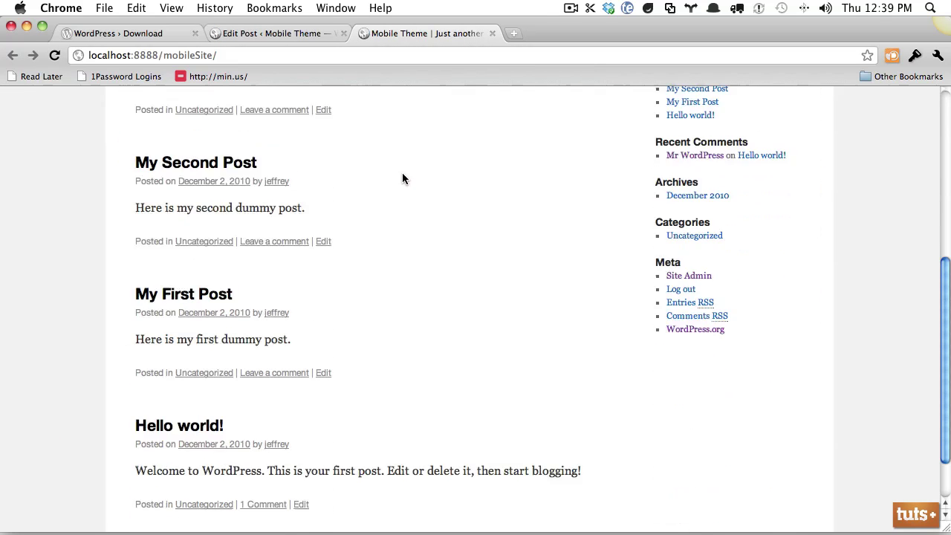